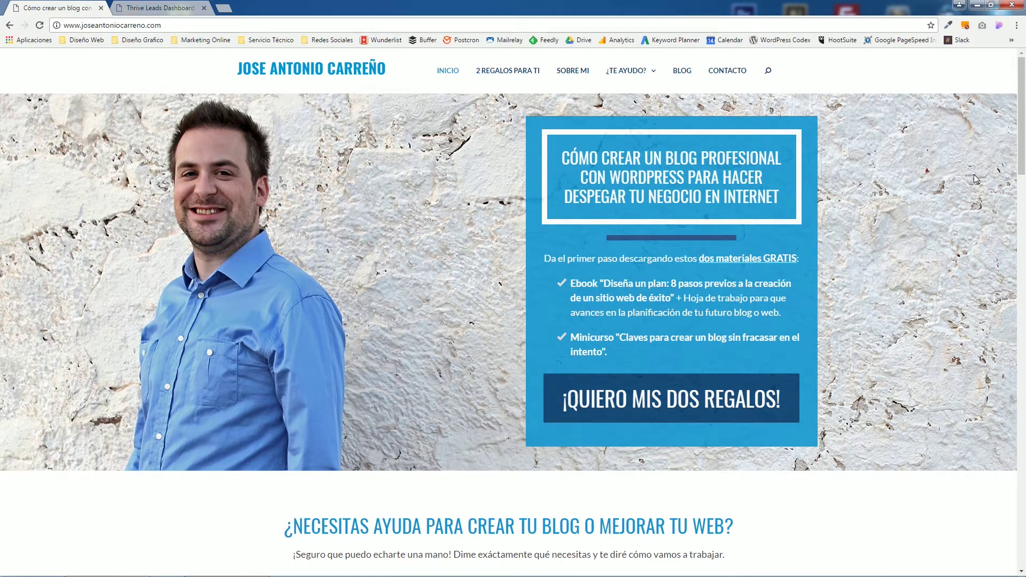
Switch to the Thrive Leads dashboard and examine its Lead Groups, Lead Shortcodes and ThriveBoxes sections.
click(157, 8)
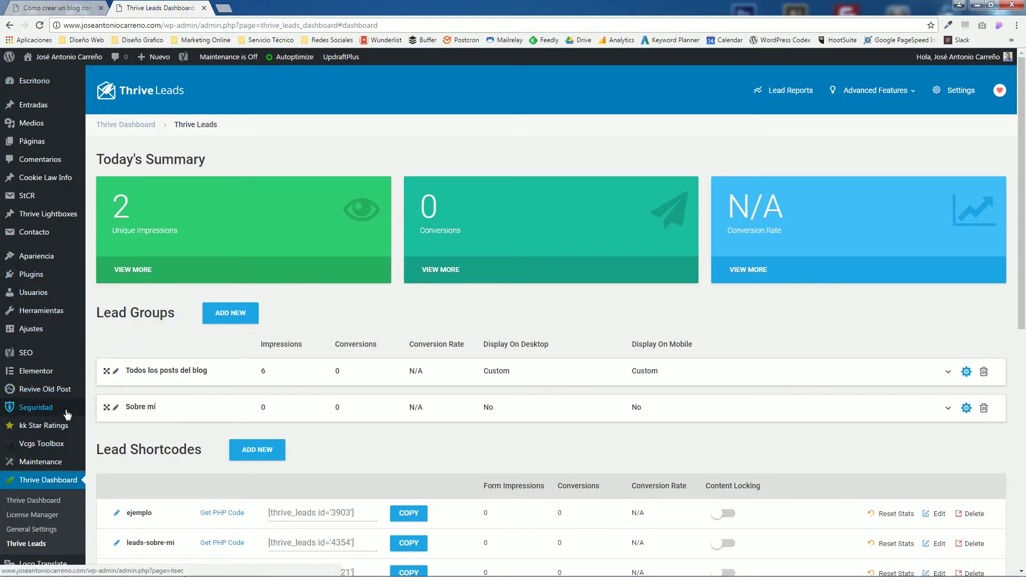
scroll(32, 449, down, 1)
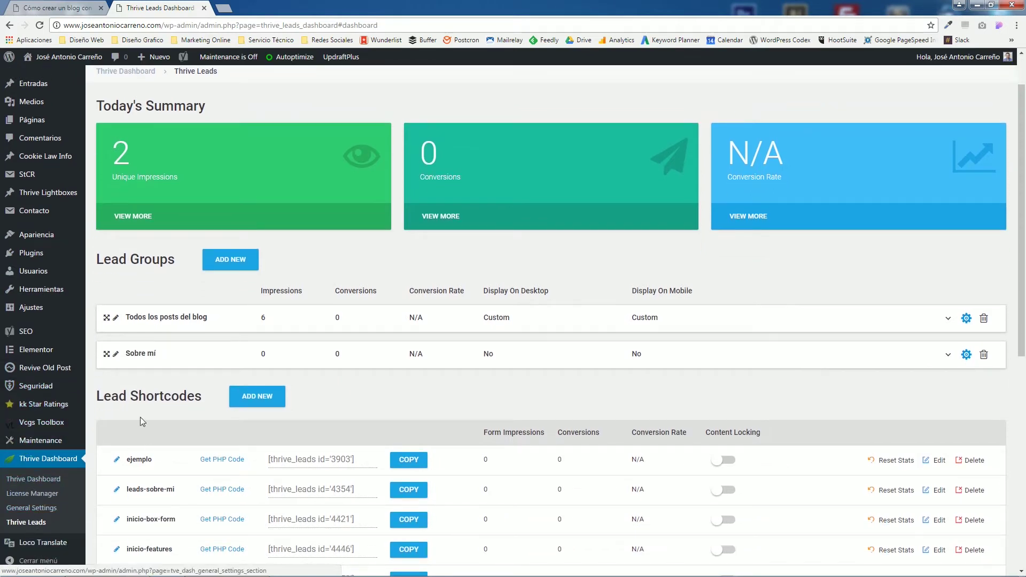
scroll(447, 378, up, 1)
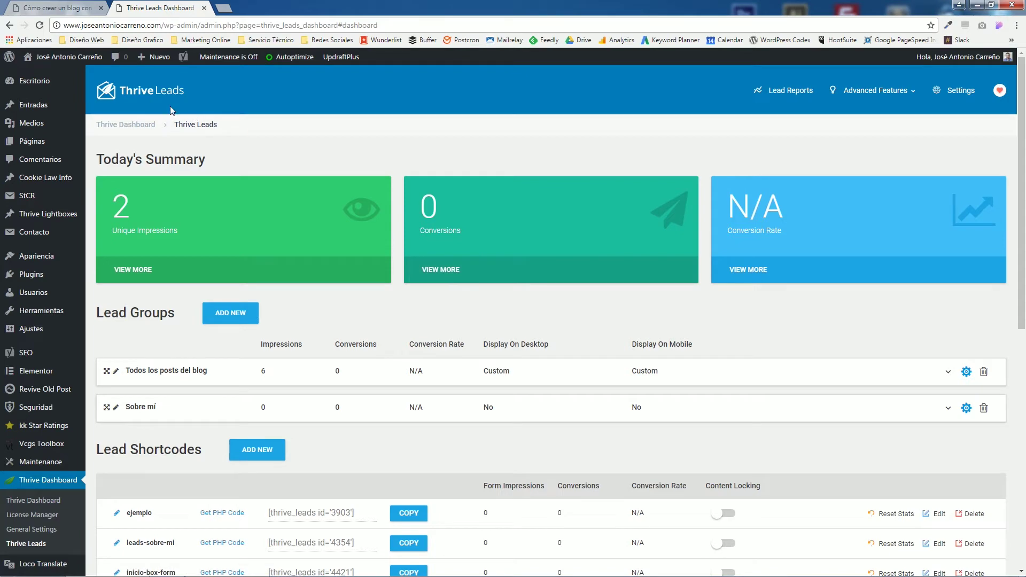
scroll(398, 177, down, 6)
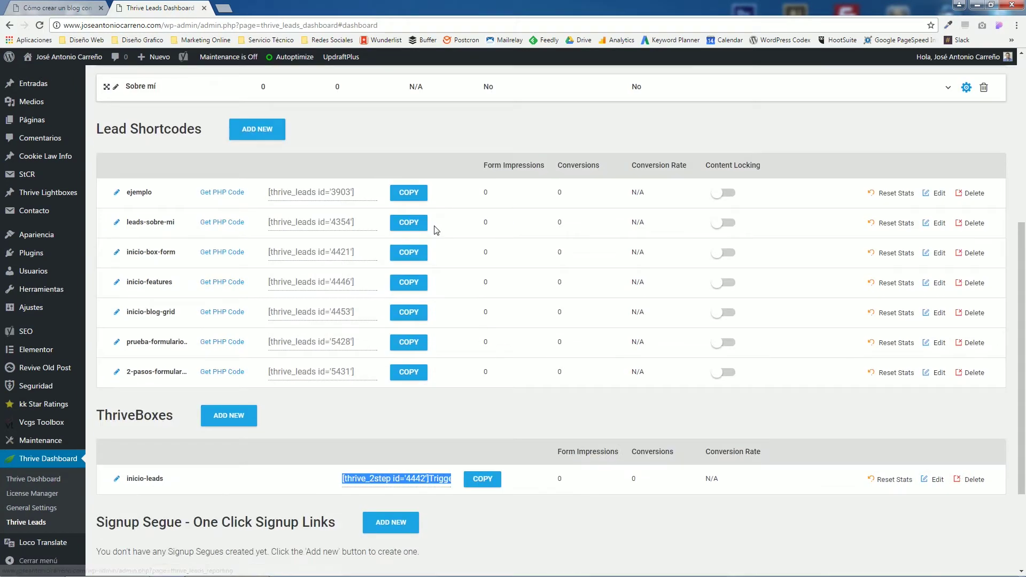
scroll(185, 229, up, 2)
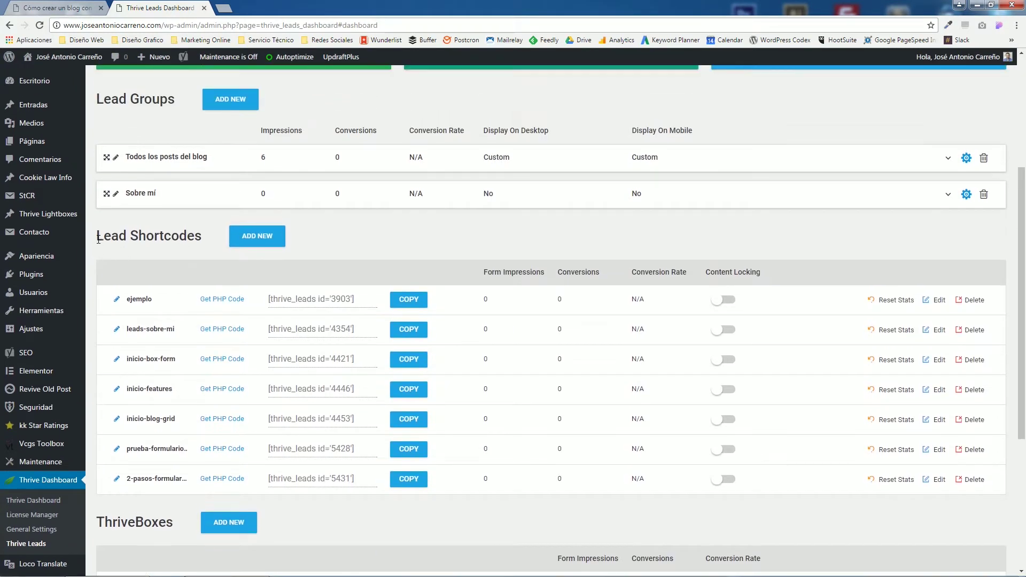
drag(97, 238, 208, 238)
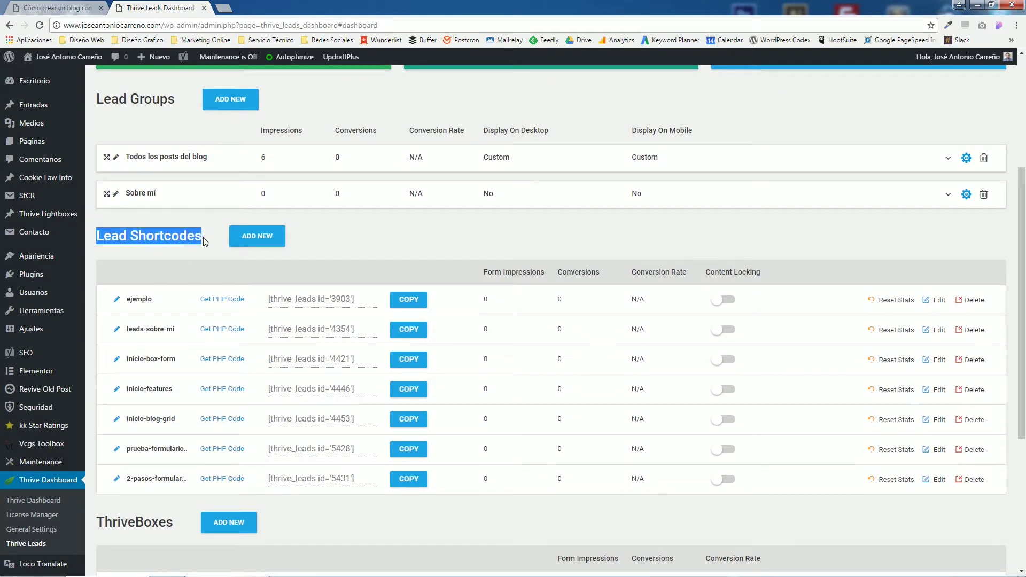
scroll(226, 251, down, 2)
scroll(166, 326, down, 2)
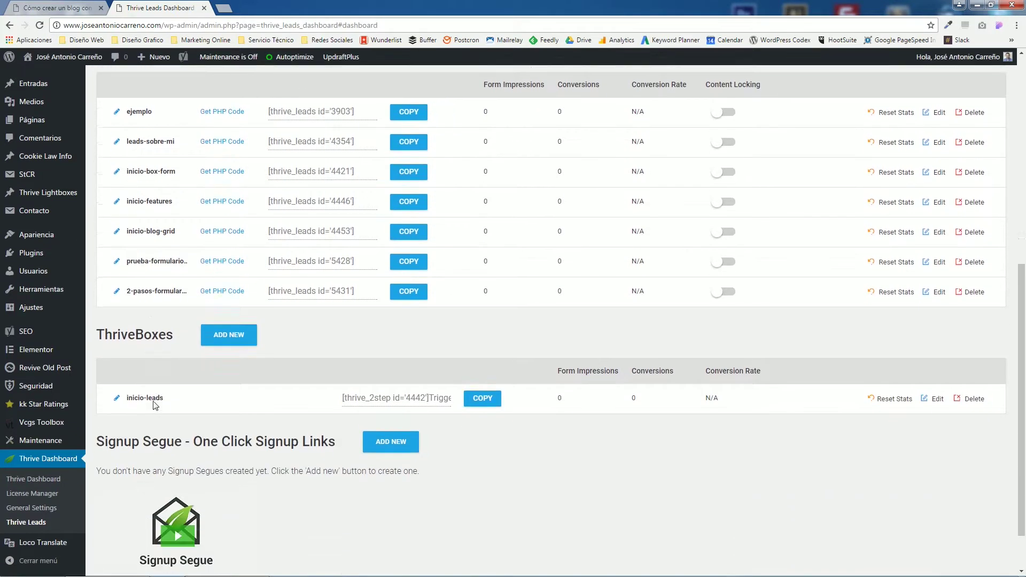
click(177, 327)
drag(177, 321, 111, 352)
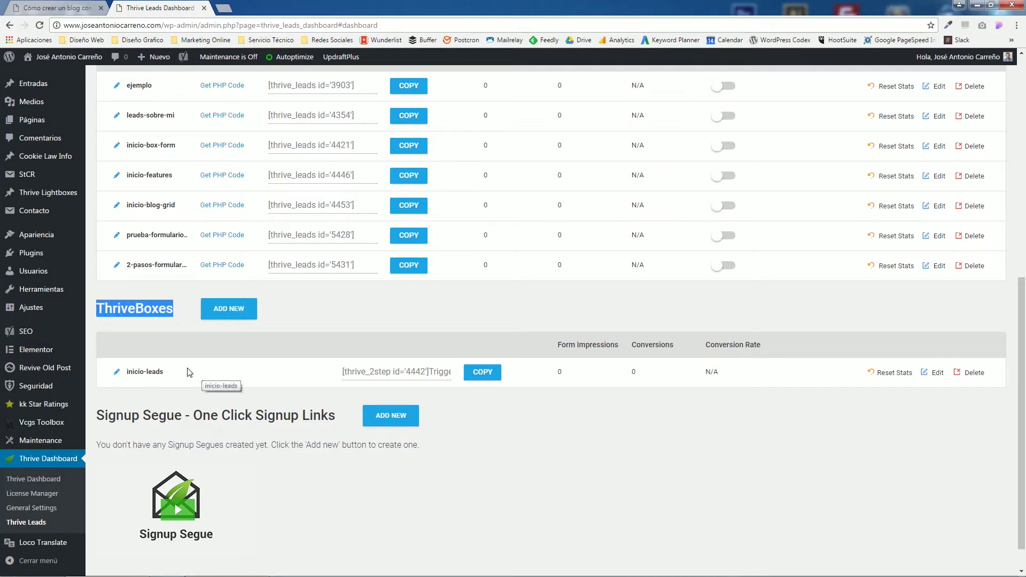
click(169, 319)
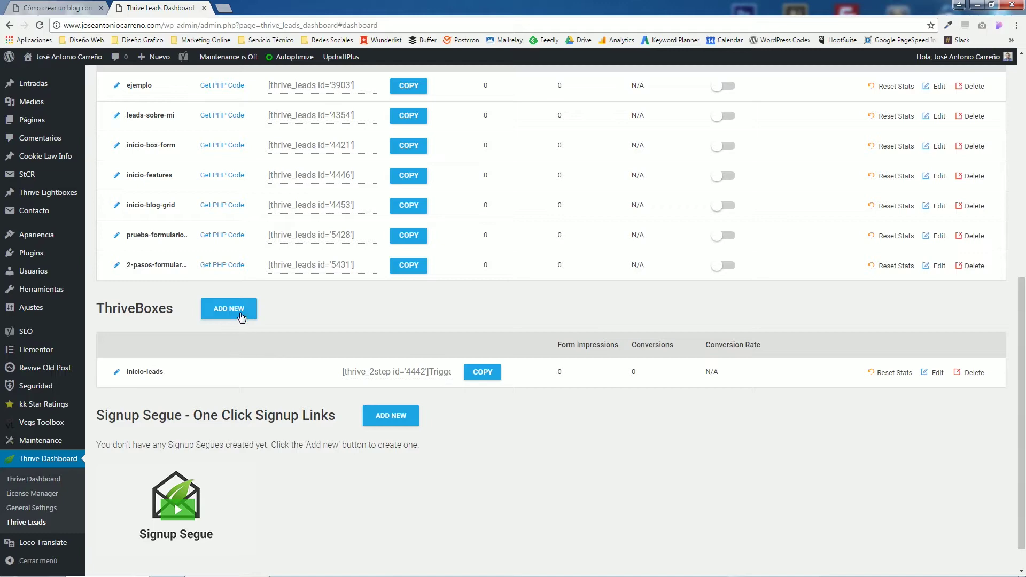
Add a new ThriveBox named "2-pasos-thrivebox".
click(224, 311)
click(437, 196)
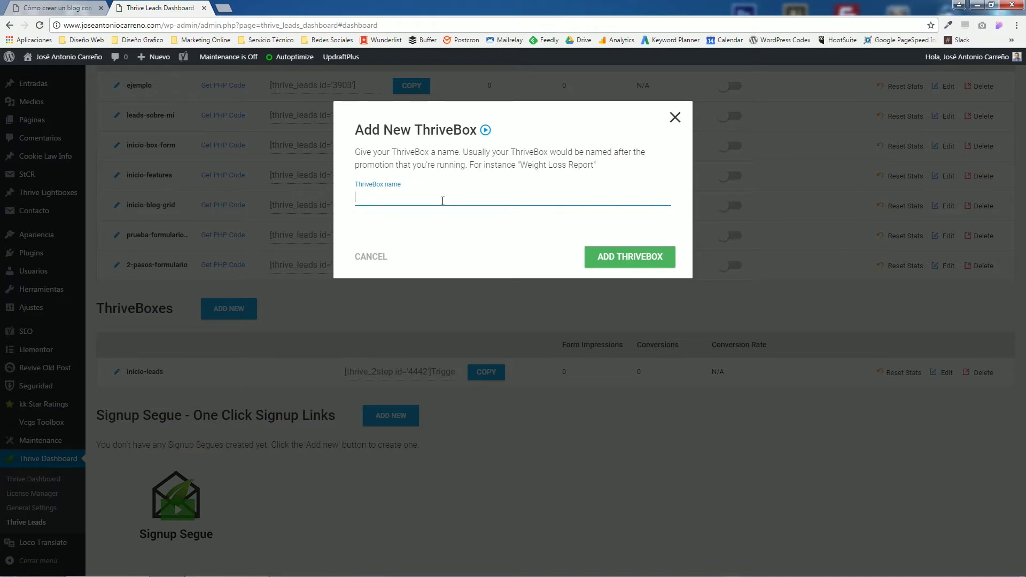
text(2-pasos-thrivebox)
click(615, 258)
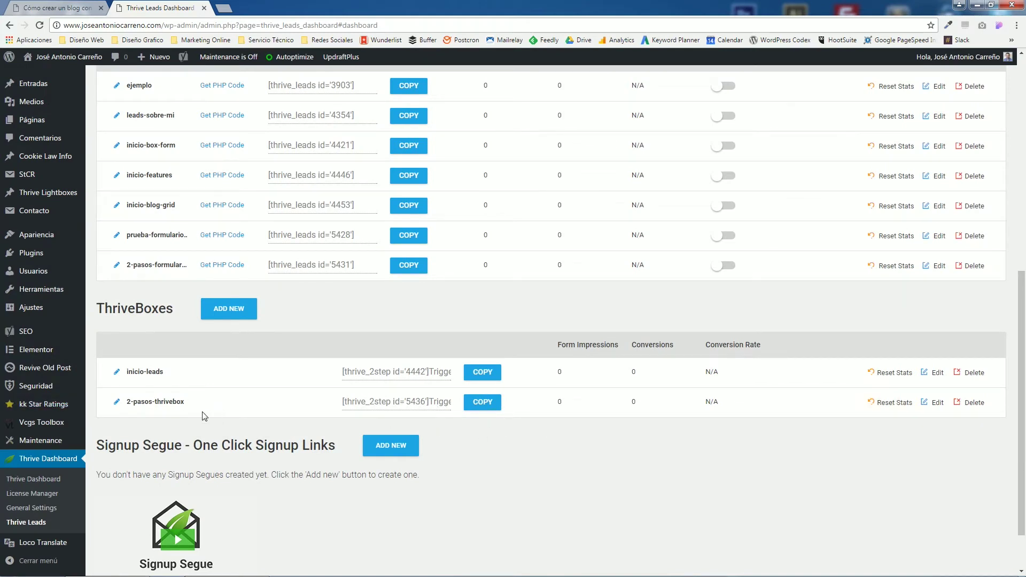
Open the 2-pasos-thrivebox ThriveBox for editing and create a form in it named "2-pasos-thrivebox".
click(933, 403)
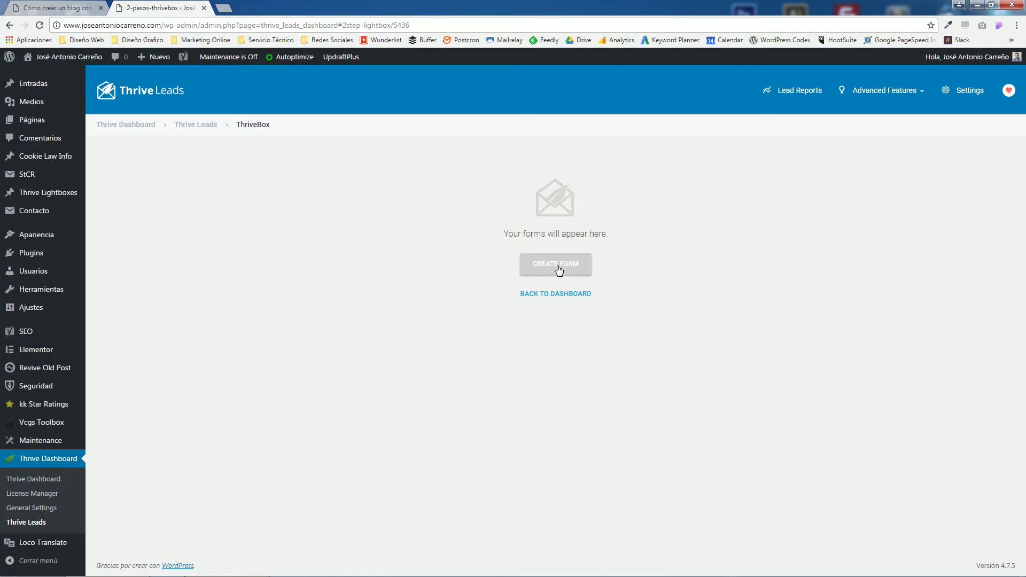
click(559, 270)
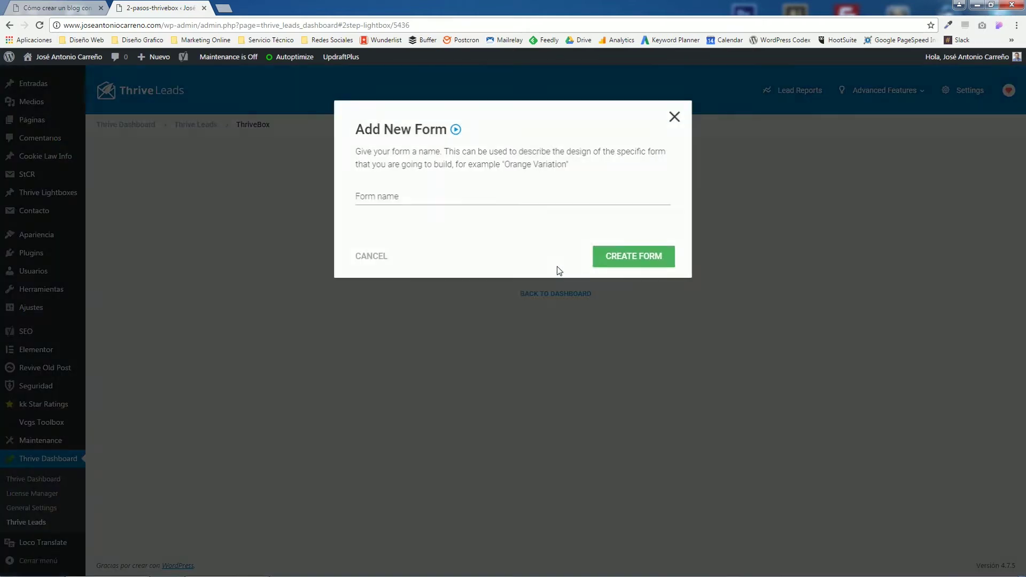
click(406, 192)
text(2-pasos-thrivebox)
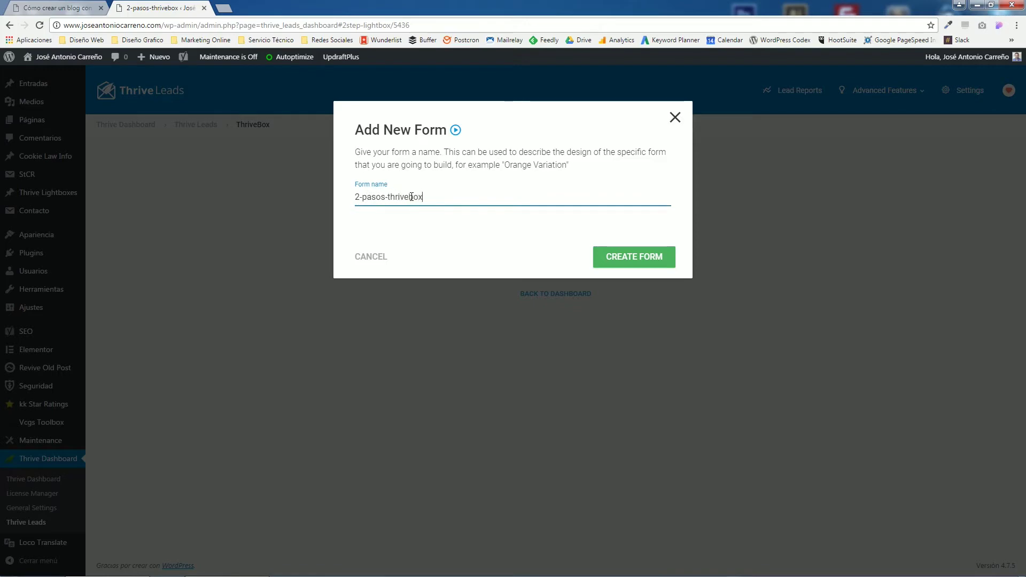
click(637, 247)
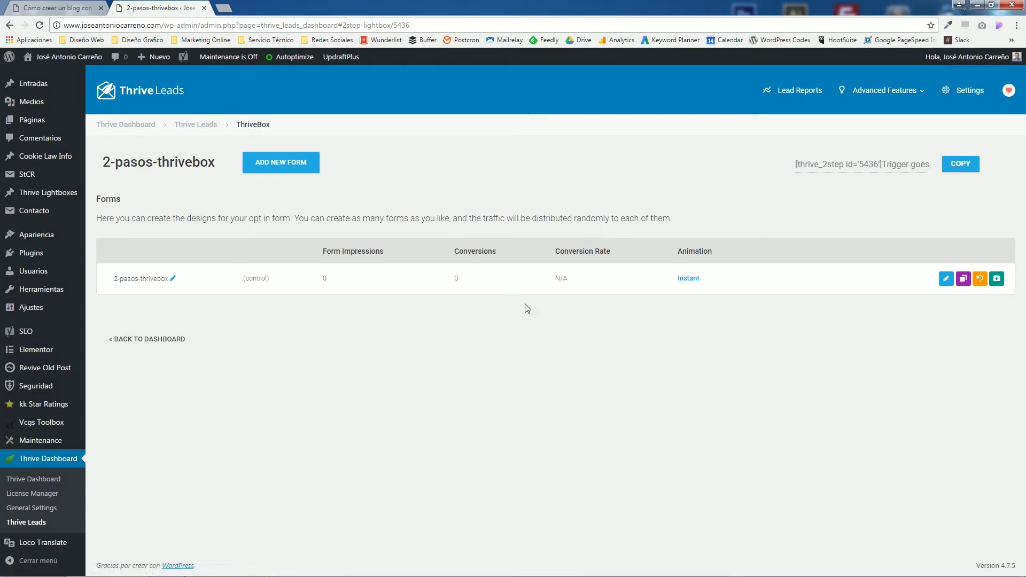
Open the new form's design editor and apply the opt-in template Screen filler Set 002 v2.
click(945, 284)
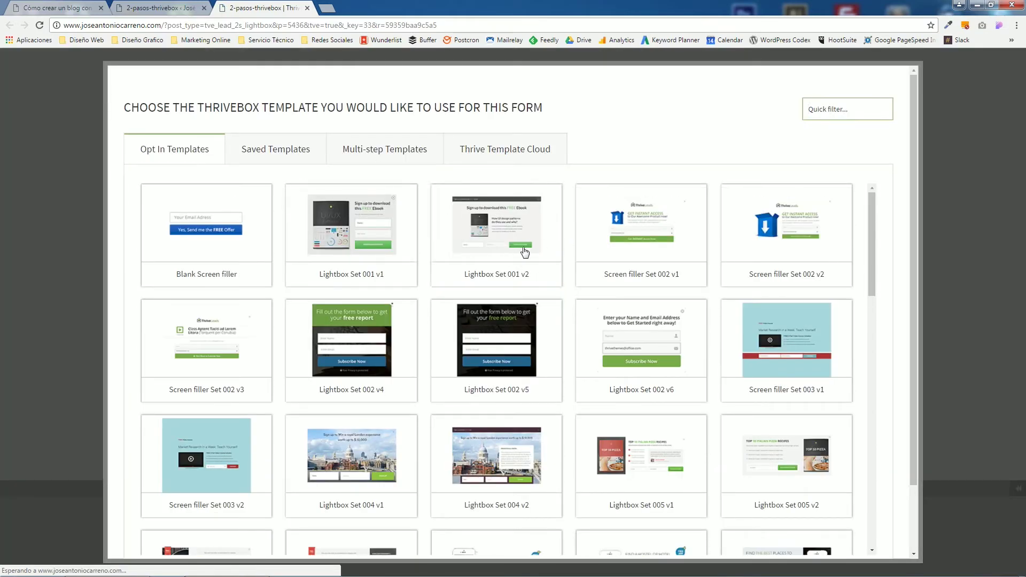
scroll(593, 291, down, 2)
scroll(604, 268, down, 12)
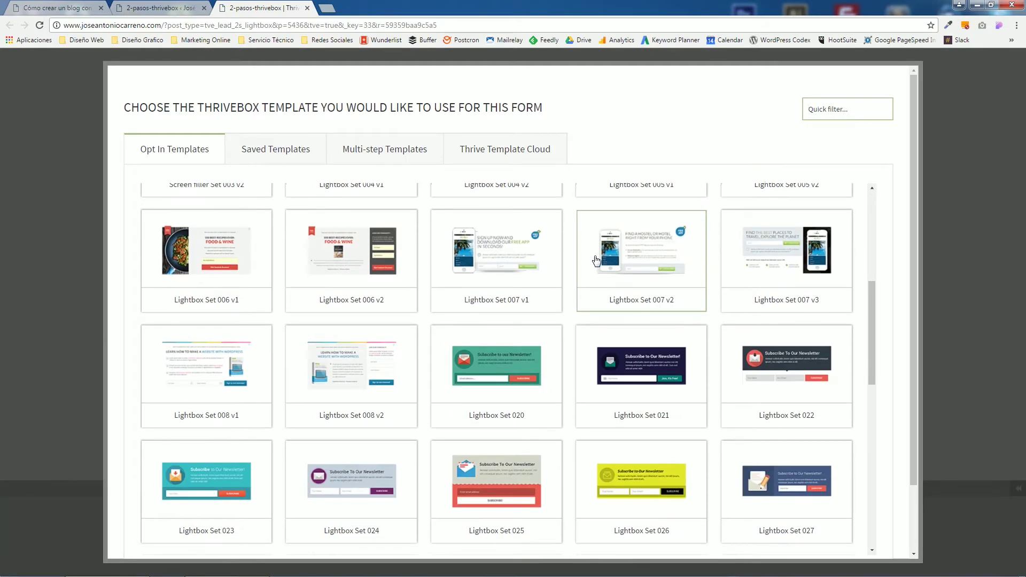
scroll(599, 262, down, 6)
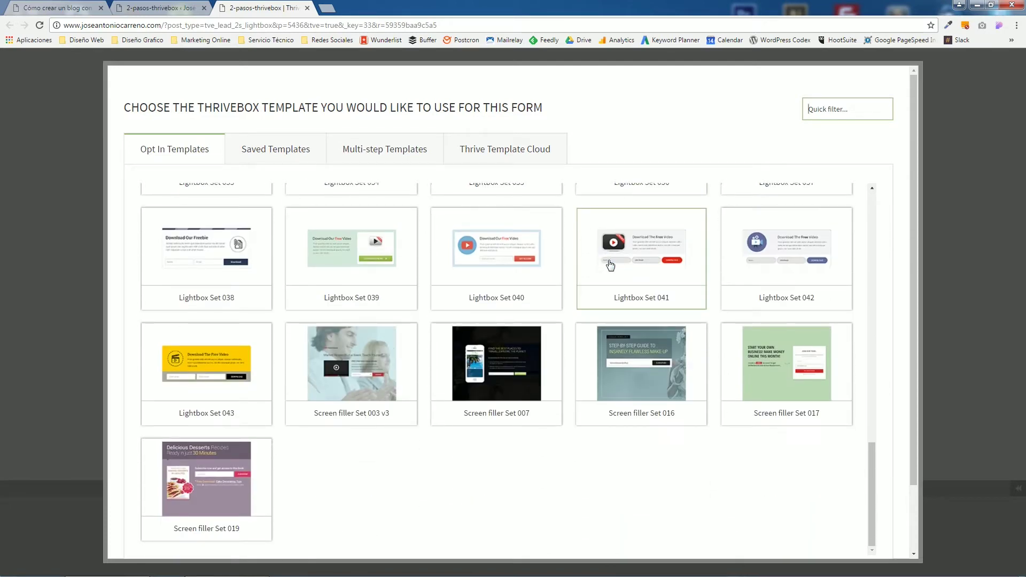
scroll(497, 404, up, 1)
scroll(497, 403, up, 8)
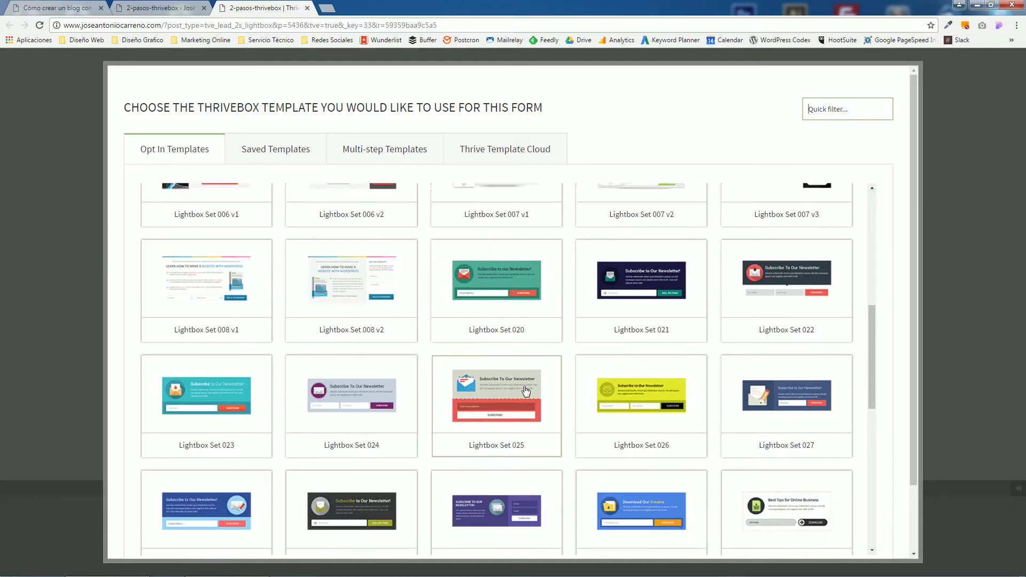
scroll(527, 392, up, 6)
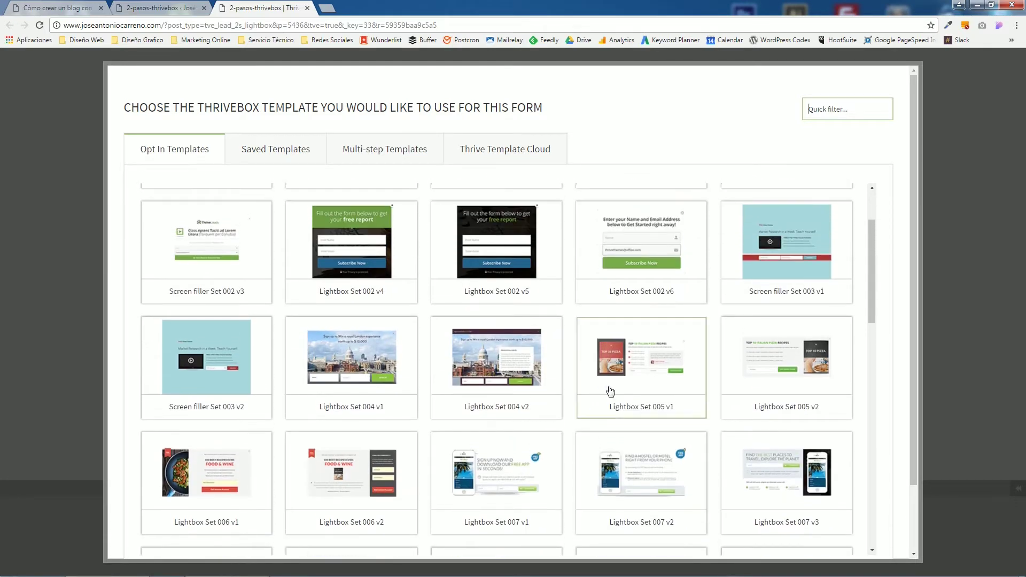
scroll(698, 394, up, 2)
click(767, 251)
scroll(839, 383, down, 15)
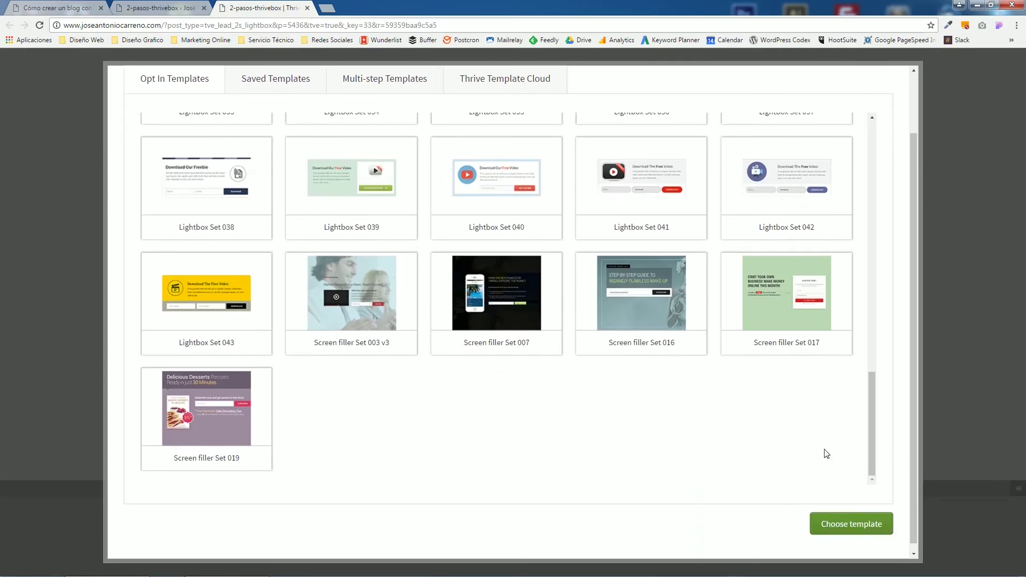
click(863, 520)
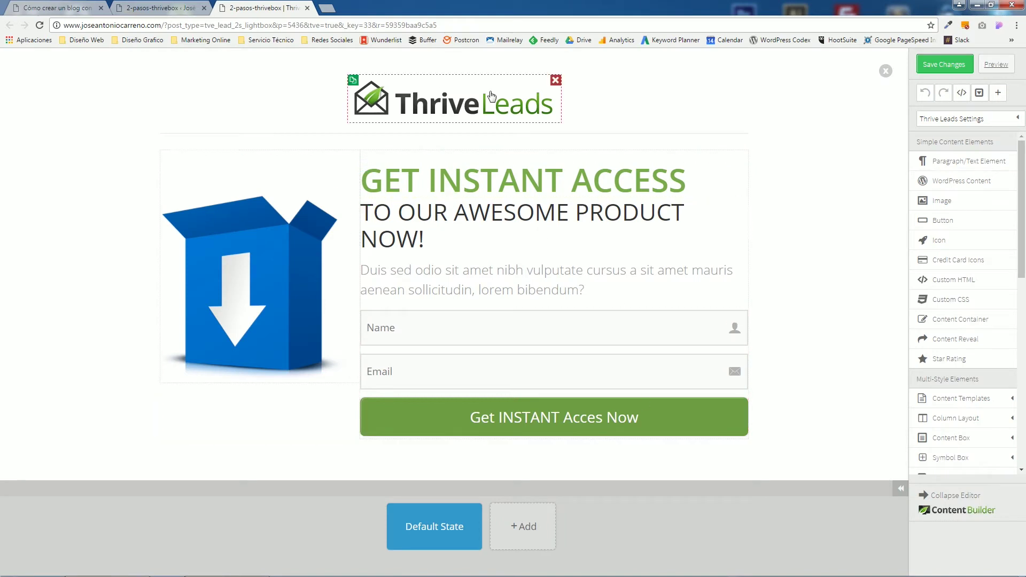
Delete the Thrive Leads logo from the form design, save the changes and close the editor.
click(556, 82)
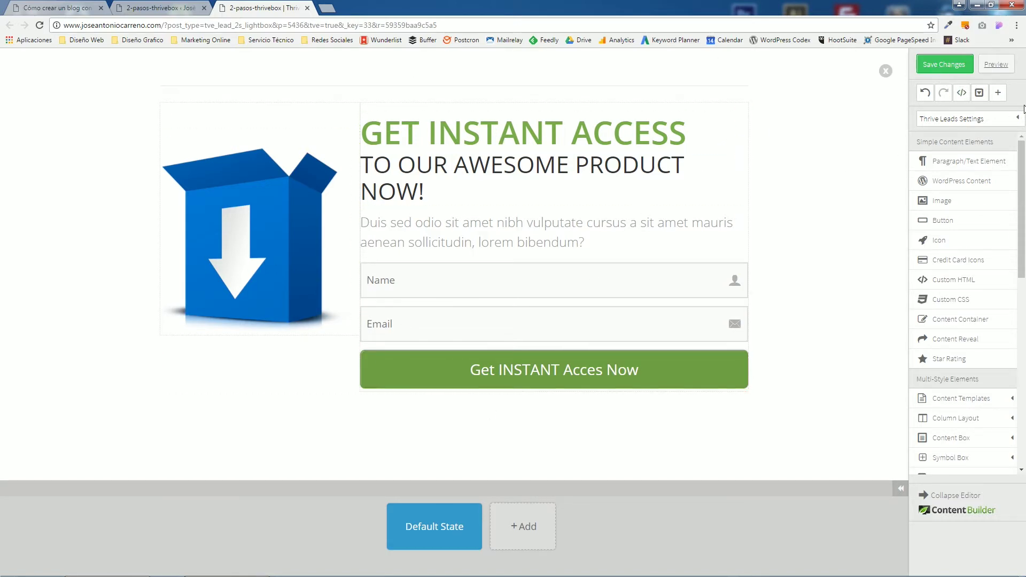
click(948, 68)
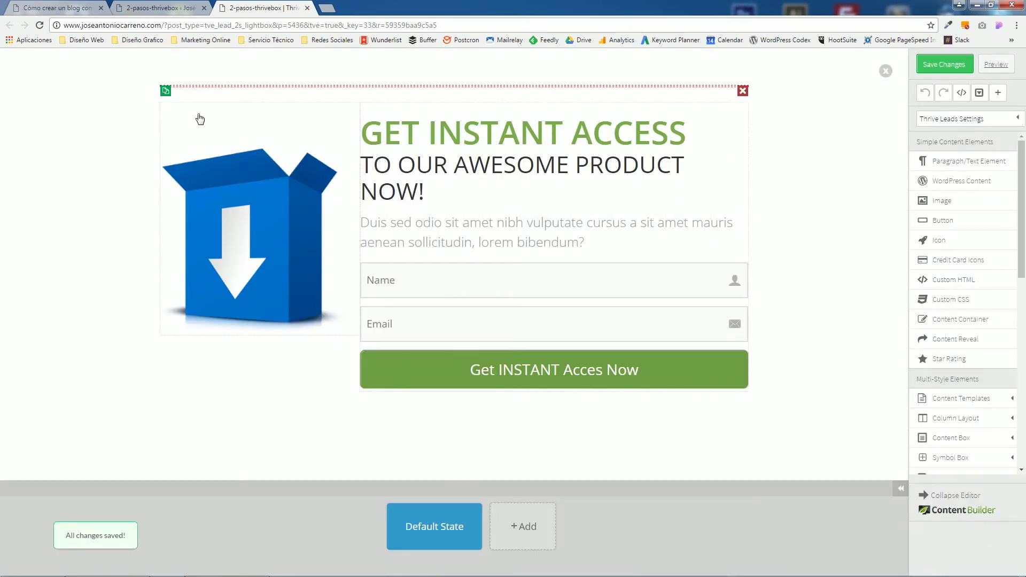
click(307, 8)
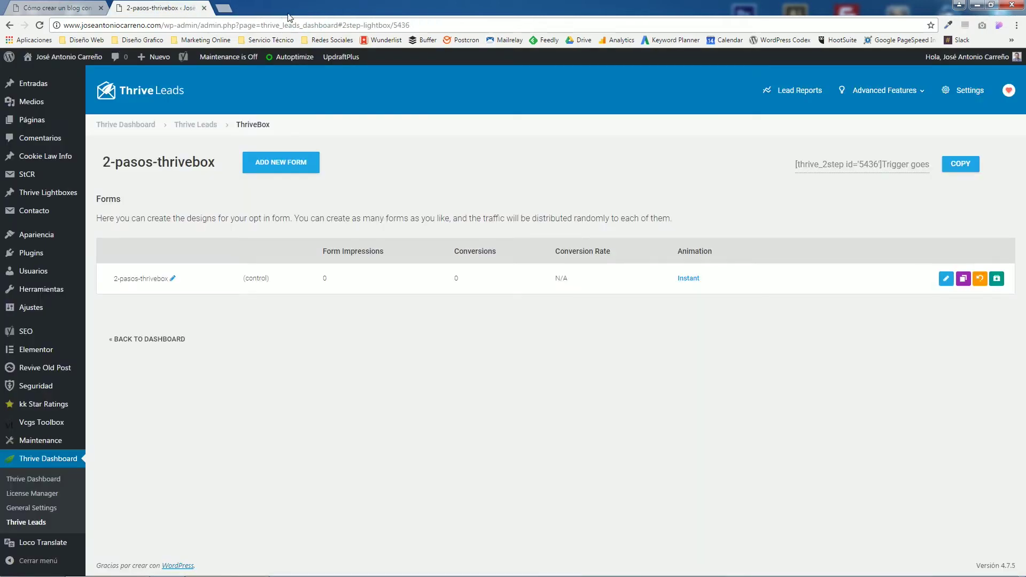
Return to the Thrive Leads dashboard and copy the 2-pasos-thrivebox shortcode.
click(203, 129)
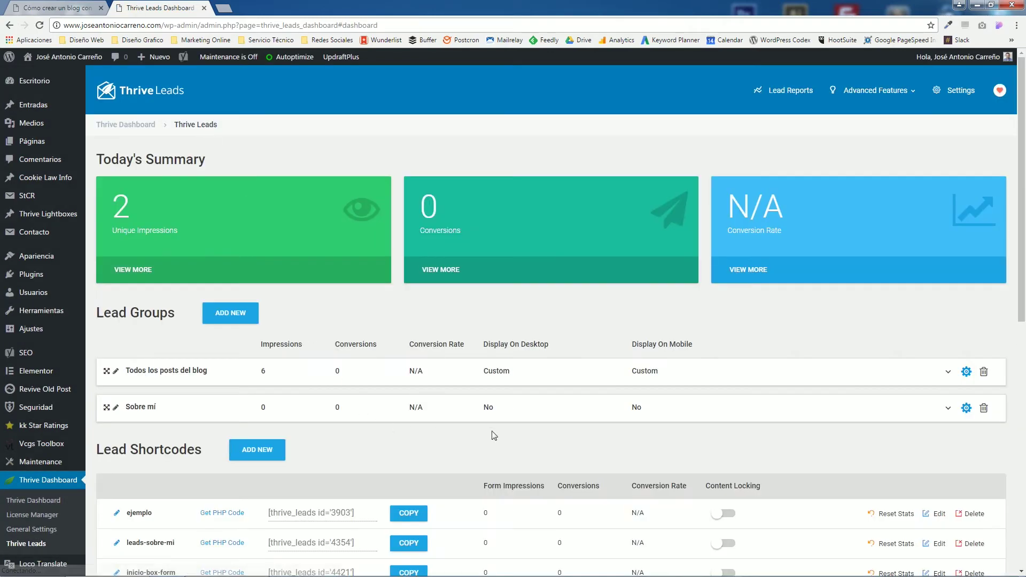
scroll(490, 434, down, 10)
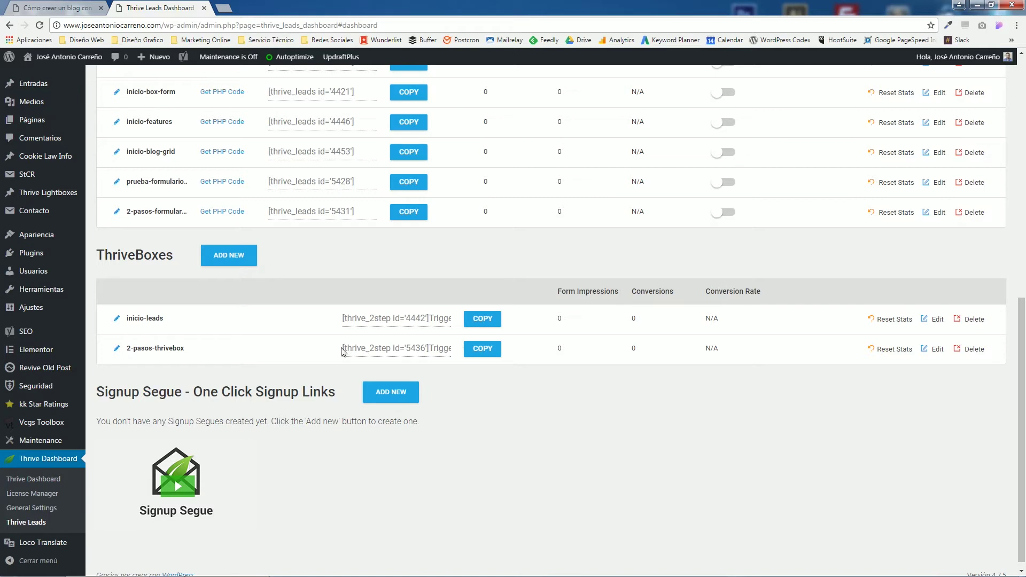
drag(346, 352, 457, 355)
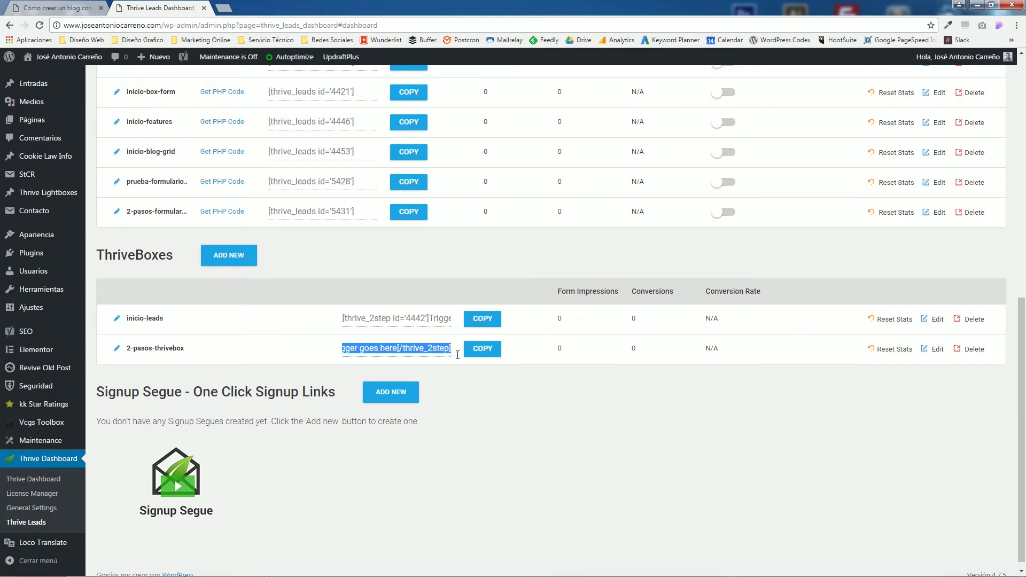
click(348, 366)
drag(343, 351, 508, 357)
click(486, 353)
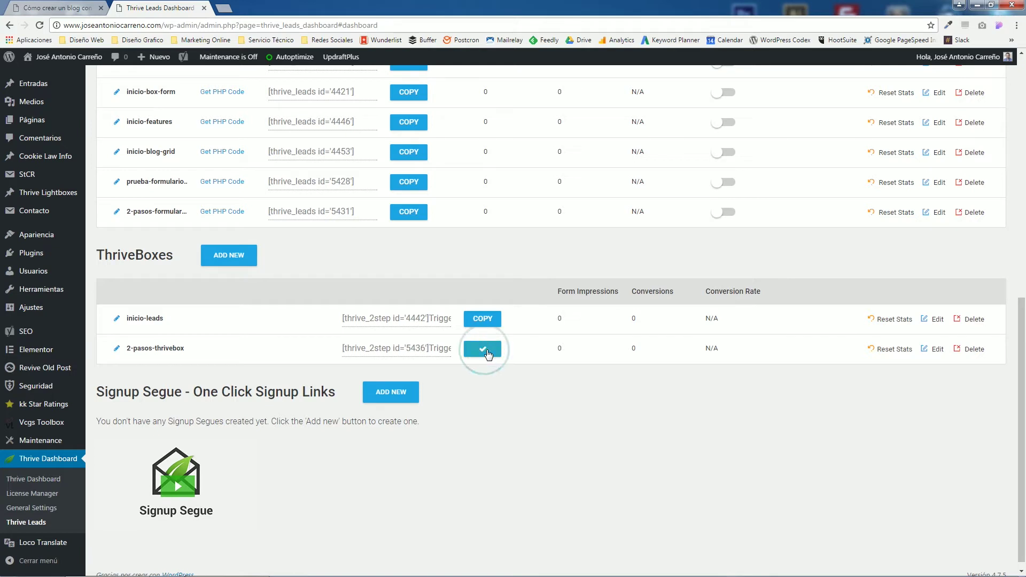
click(406, 349)
right_click(406, 350)
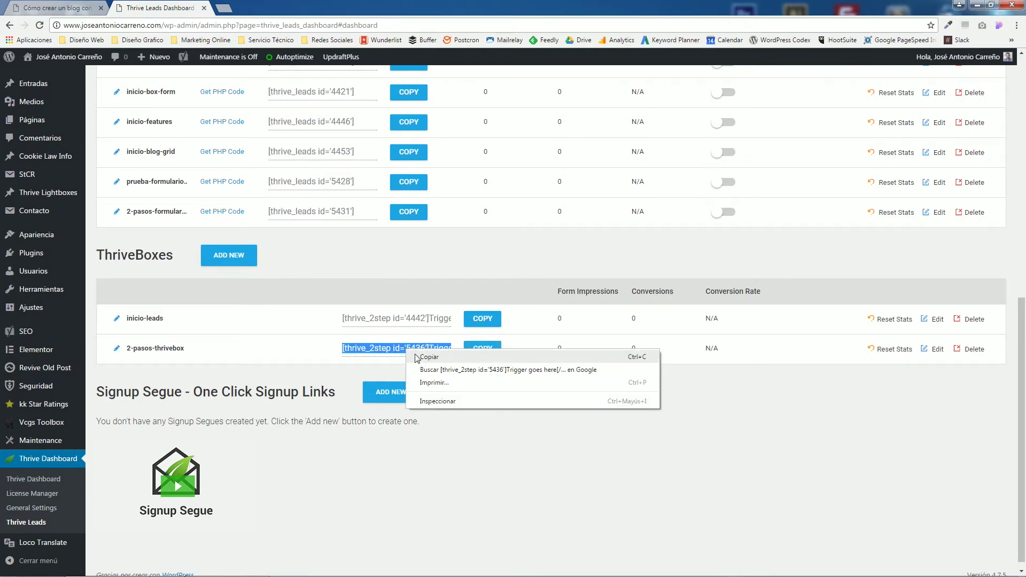
click(430, 358)
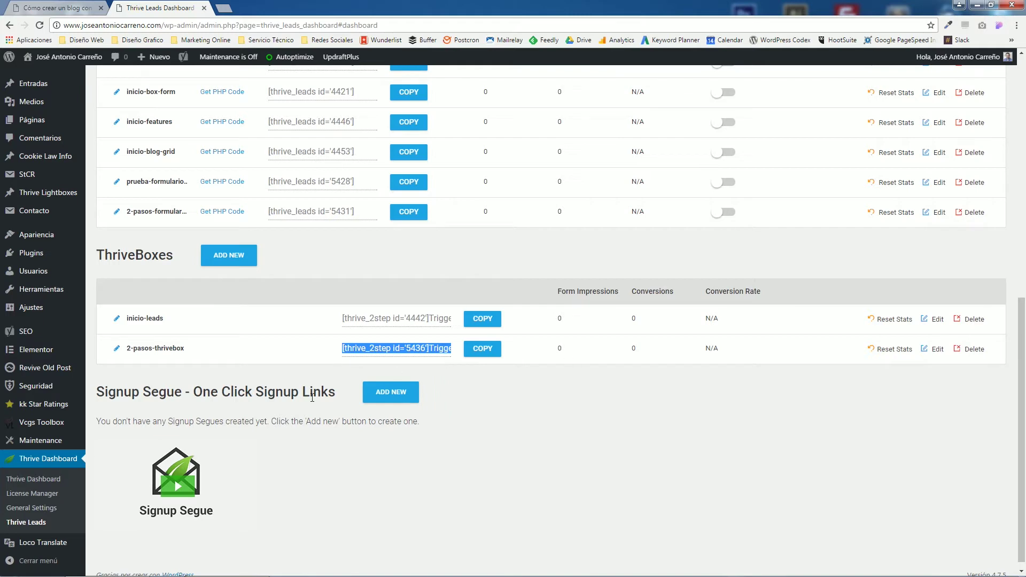
Open the draft page Elementor #5421 from the list of all pages for editing with Elementor.
scroll(482, 460, up, 6)
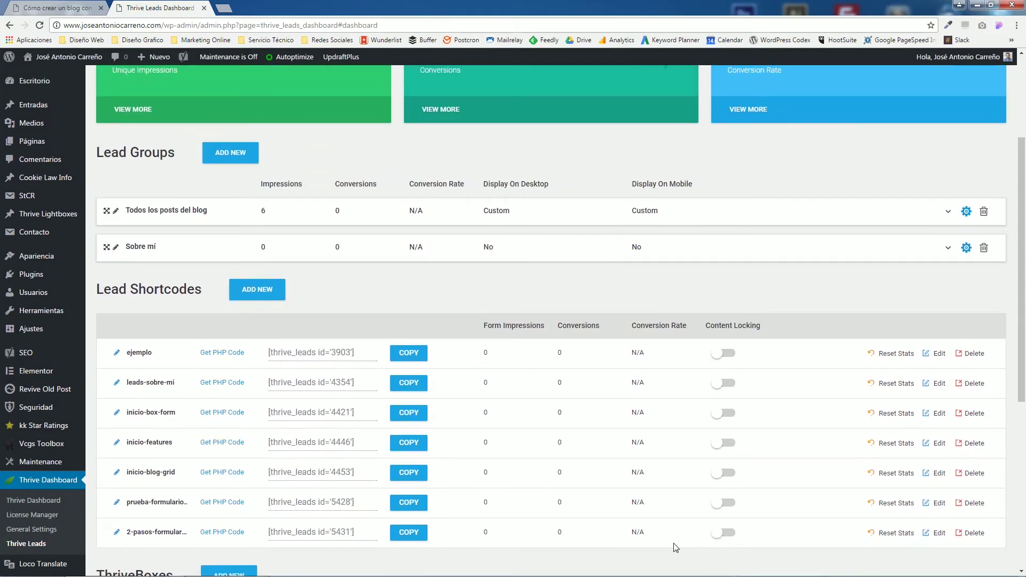
scroll(443, 463, up, 3)
mouse_move(32, 141)
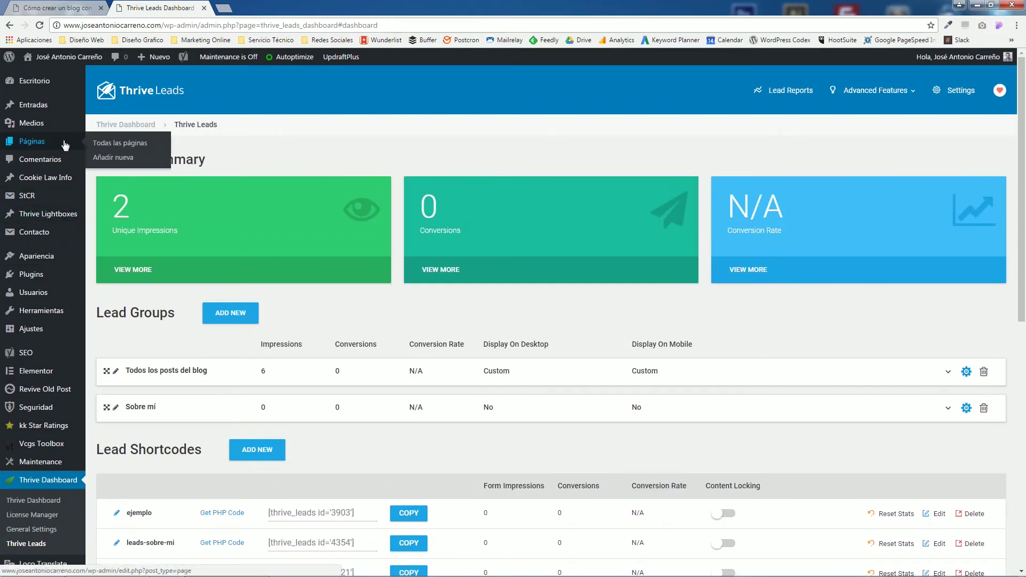
click(103, 144)
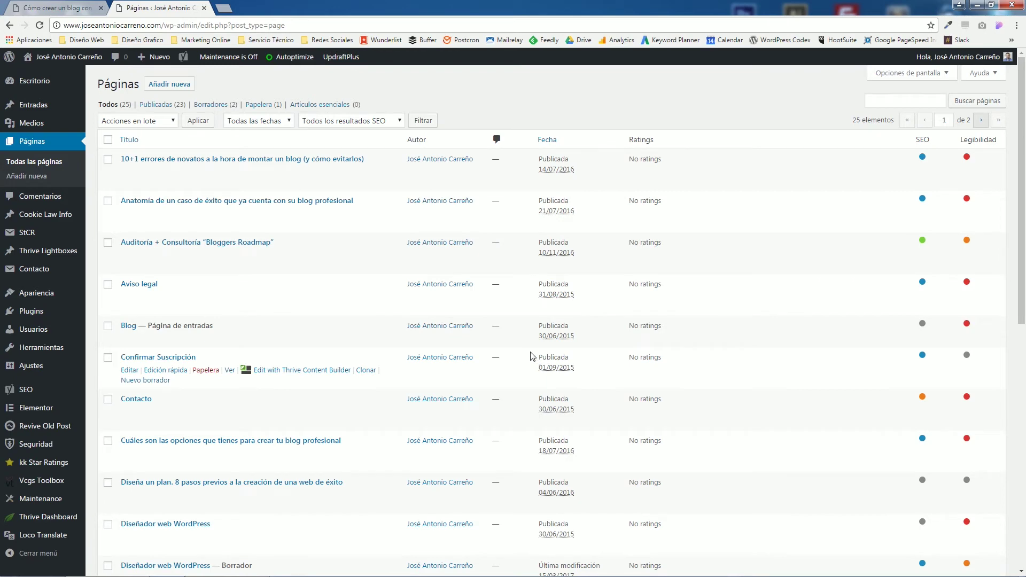
scroll(337, 318, down, 9)
scroll(412, 332, up, 2)
mouse_move(142, 239)
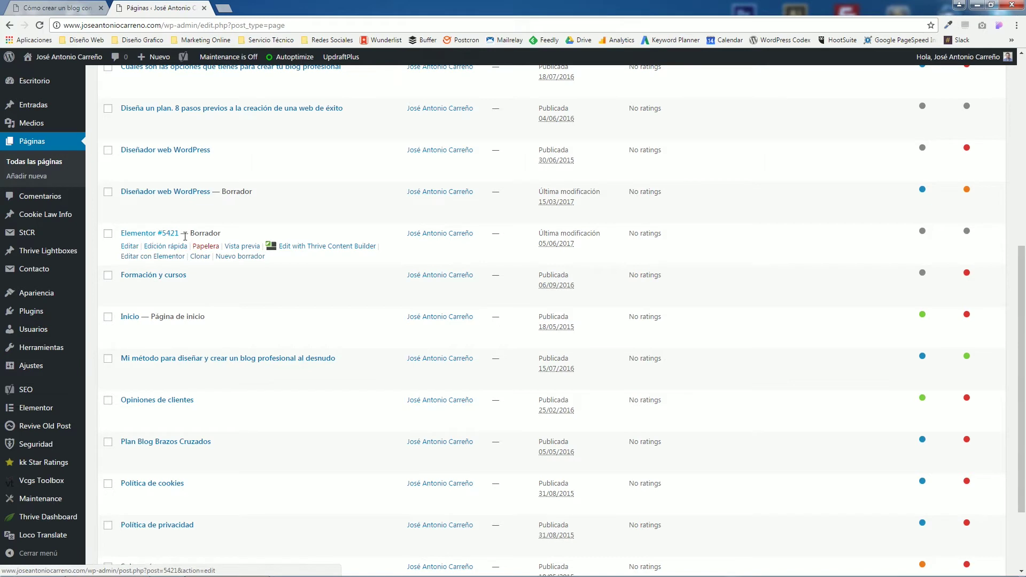
click(159, 257)
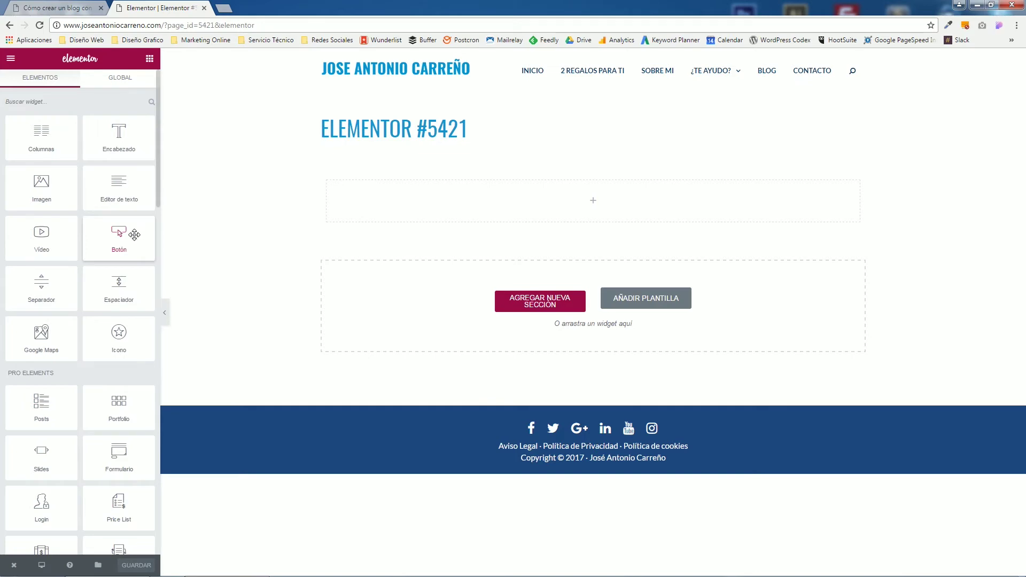
Add a Botón widget to the empty section beneath the page title.
scroll(138, 243, down, 20)
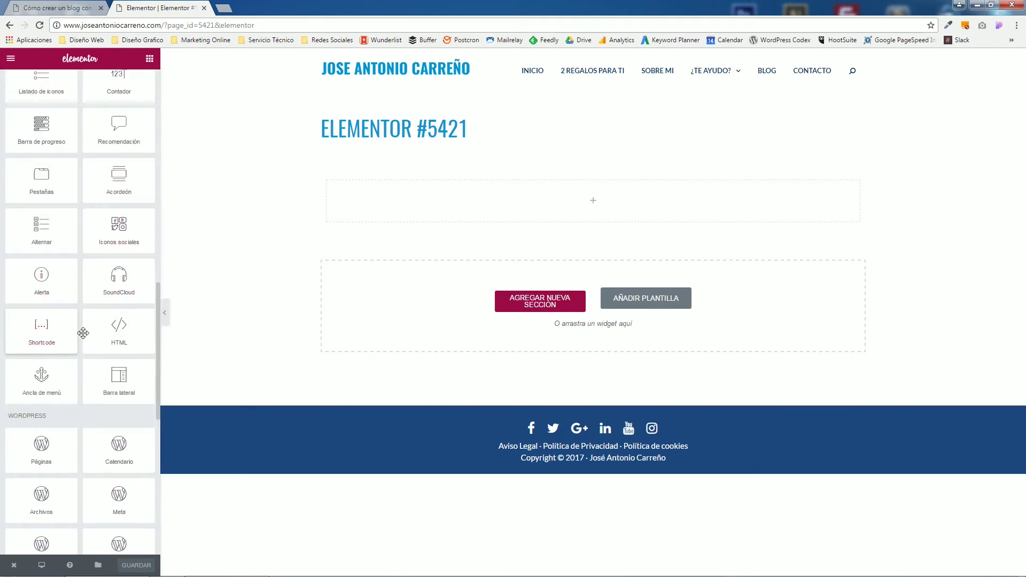
scroll(83, 328, up, 4)
scroll(83, 328, up, 14)
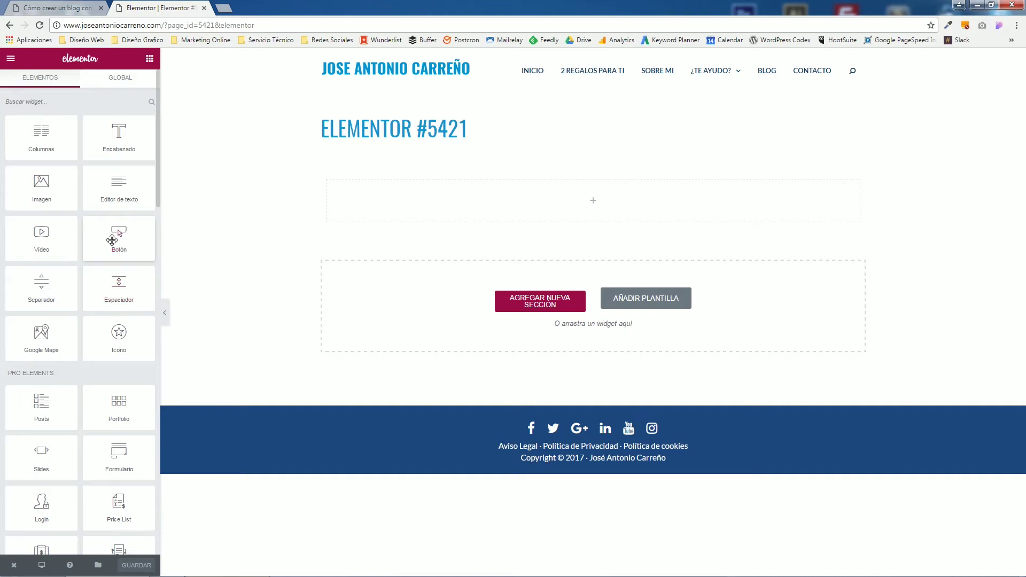
drag(112, 240, 575, 202)
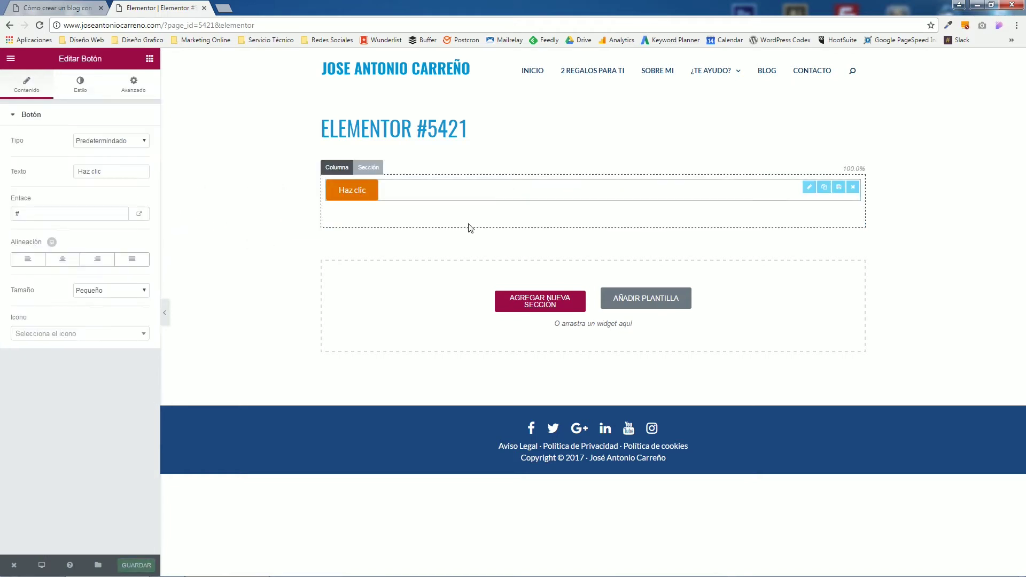
Center the button and set its size to Extra Large.
click(61, 260)
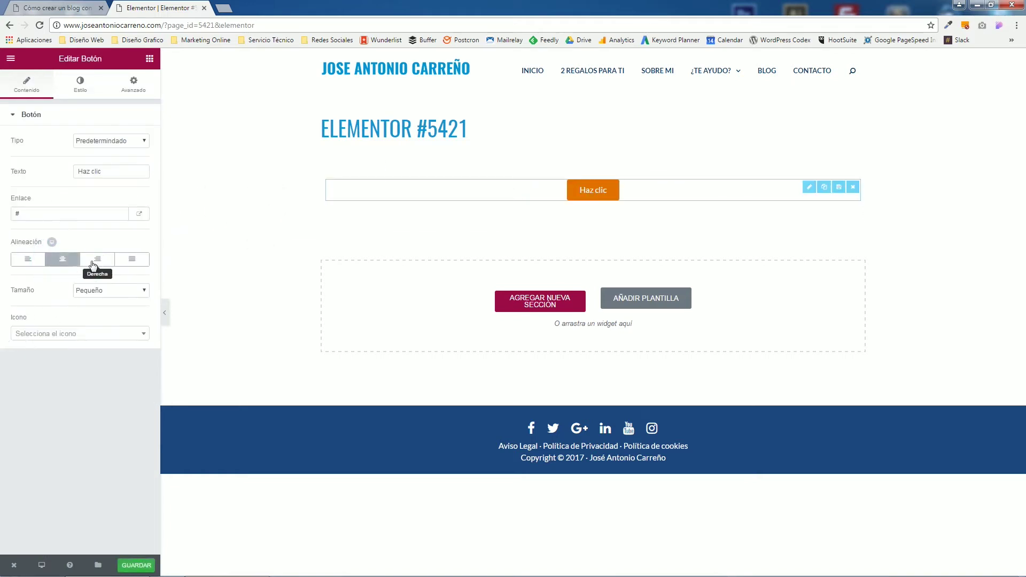
click(94, 294)
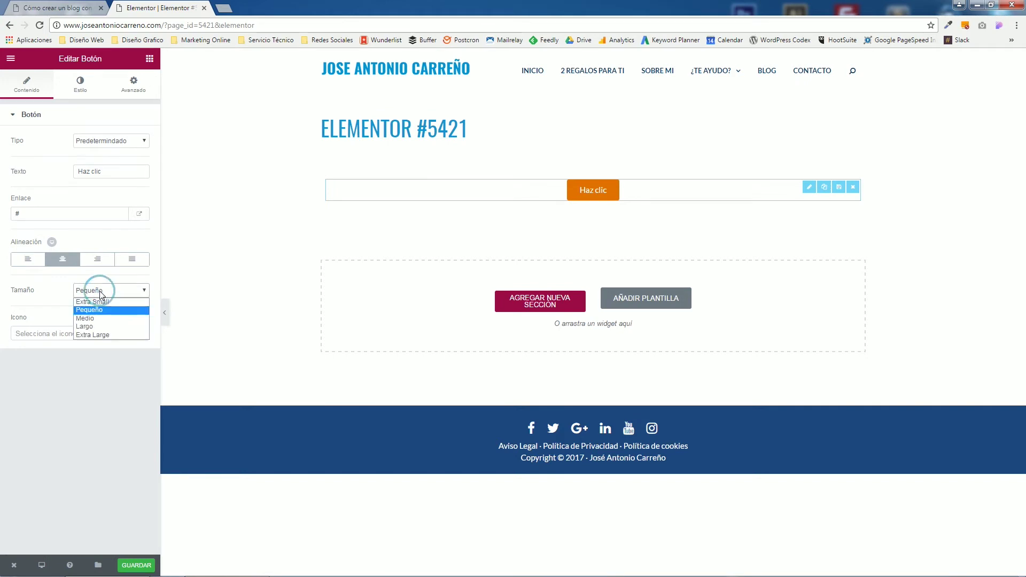
click(103, 335)
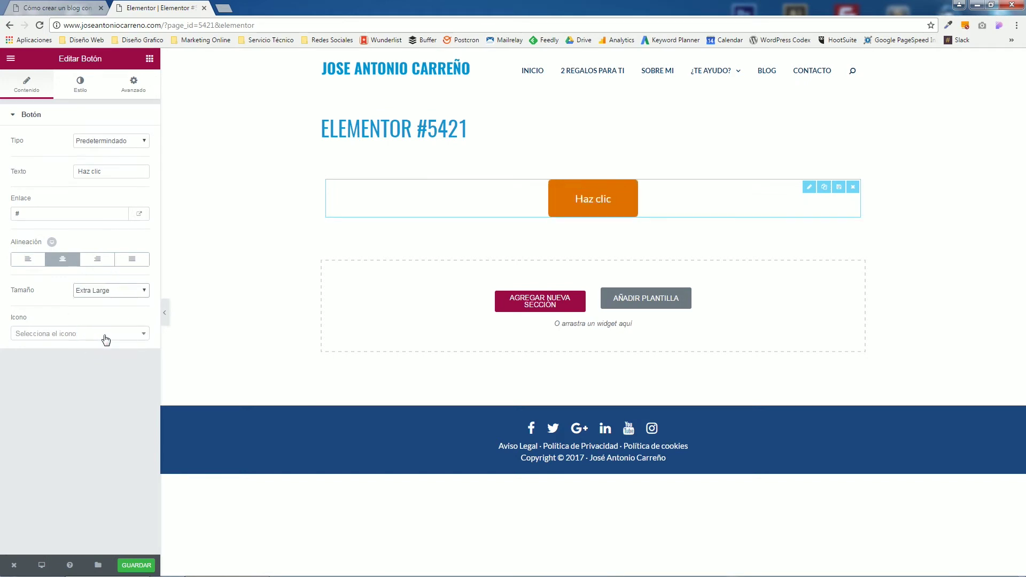
Give the button the angle-double-left icon and set the icon spacing to 23.
click(138, 338)
scroll(51, 425, down, 3)
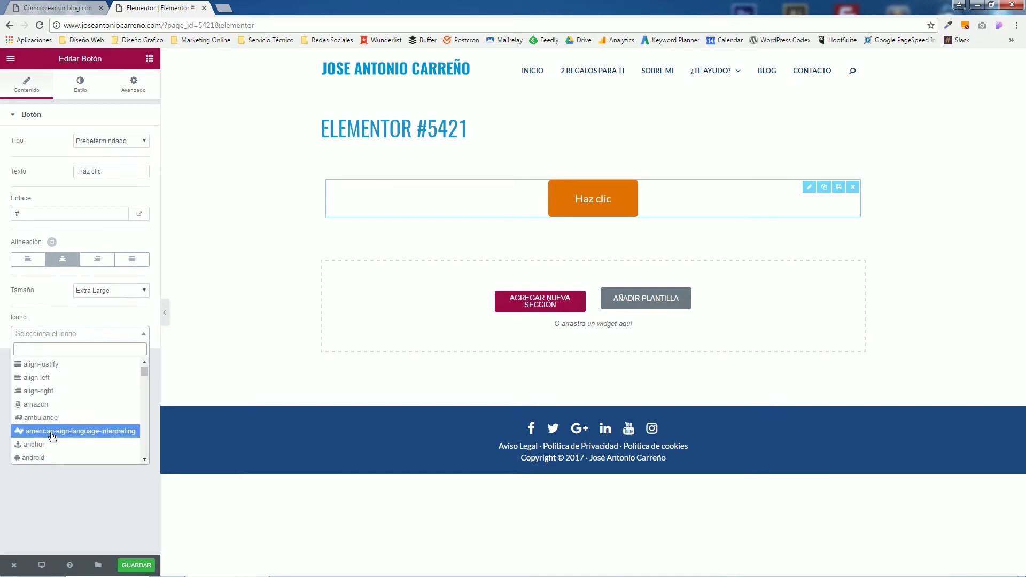
click(52, 432)
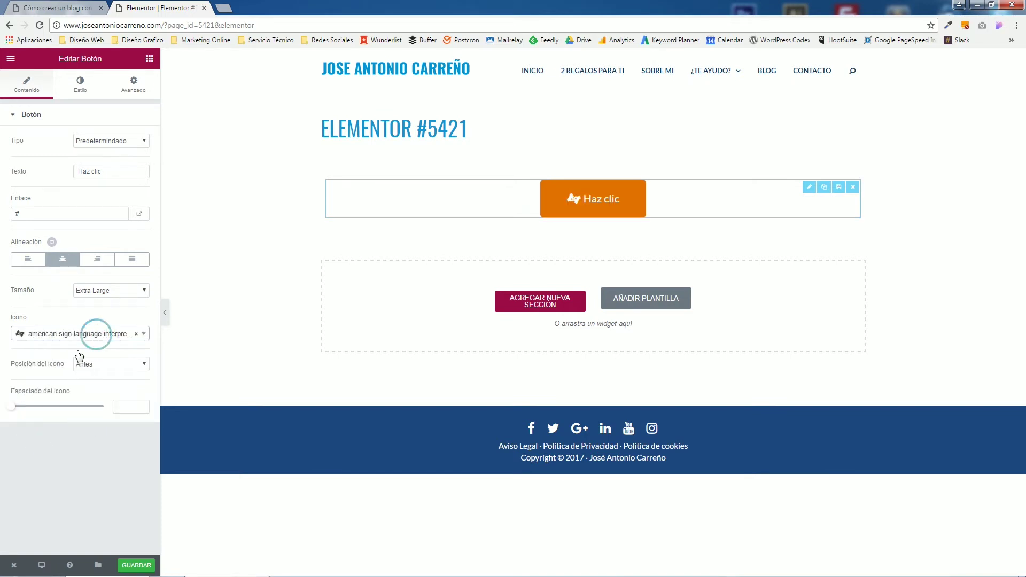
click(86, 335)
click(51, 445)
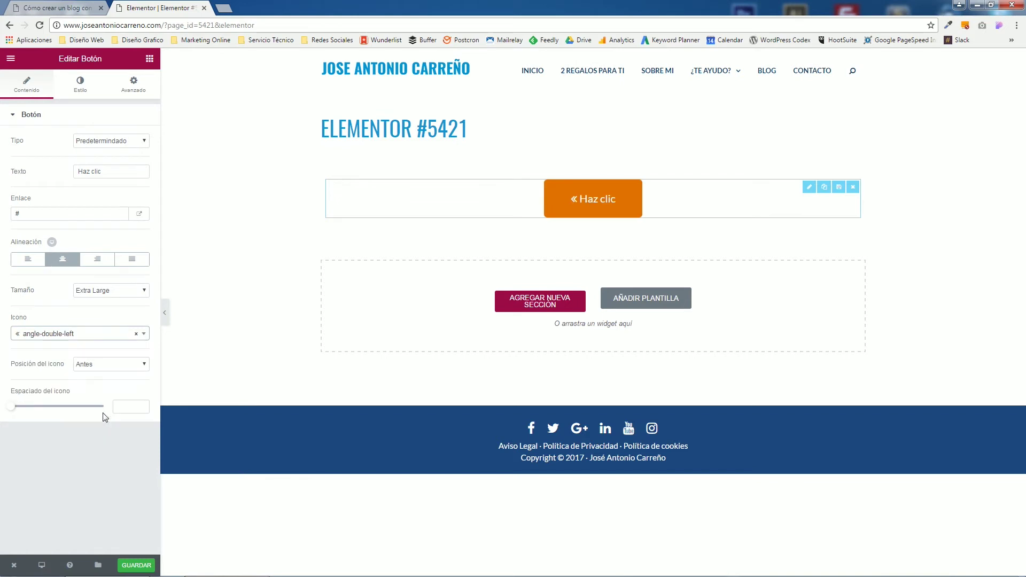
drag(15, 411, 56, 410)
Set the button's normal background color to the blue swatch #1397d3 and return to its content settings.
click(83, 85)
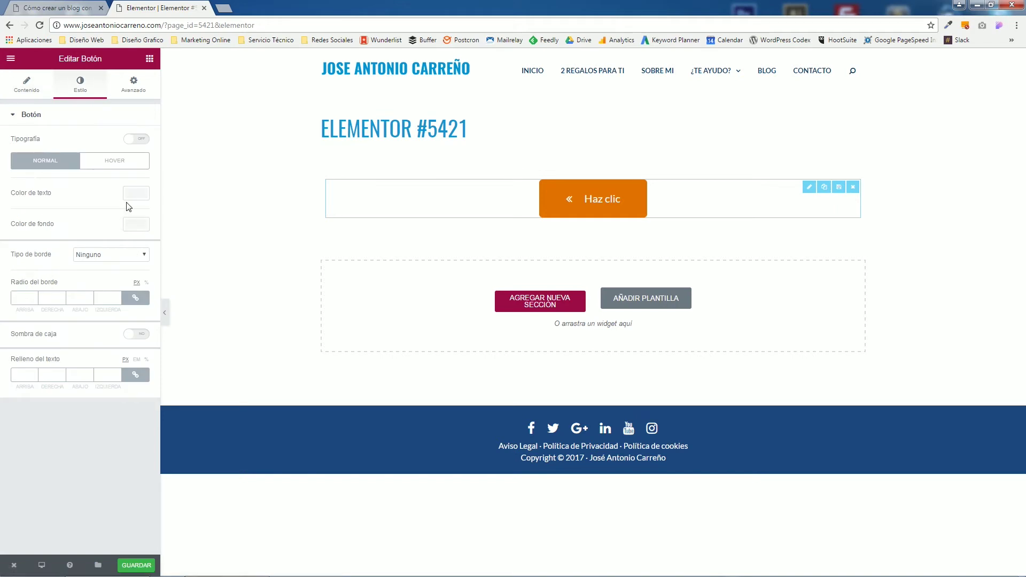
click(132, 195)
click(132, 196)
click(139, 230)
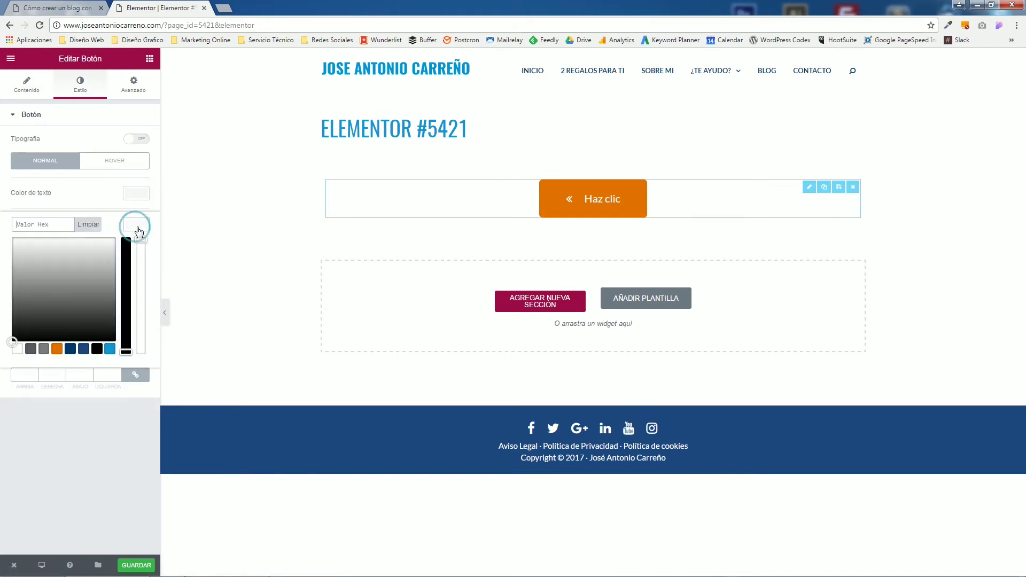
click(109, 349)
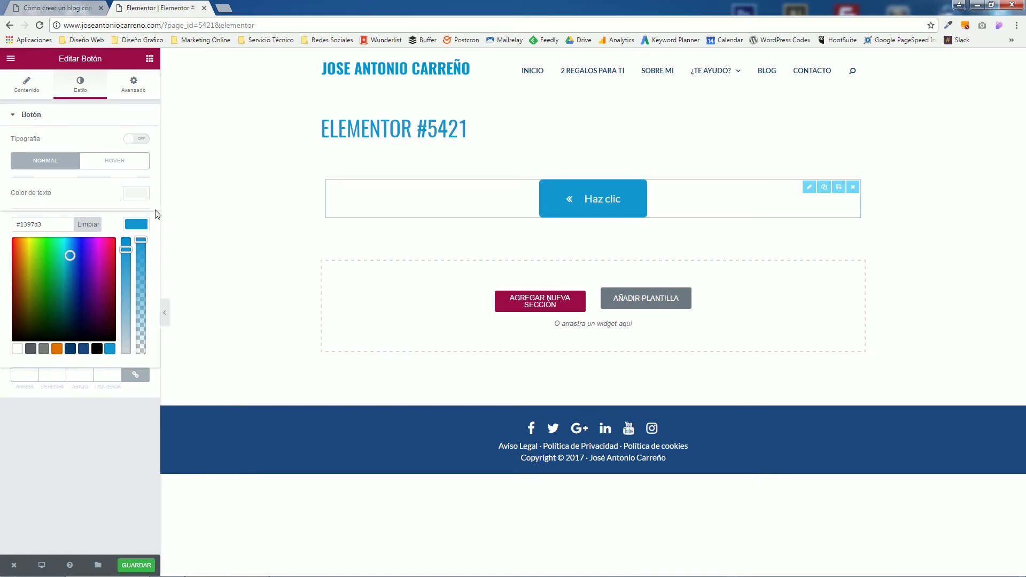
click(135, 225)
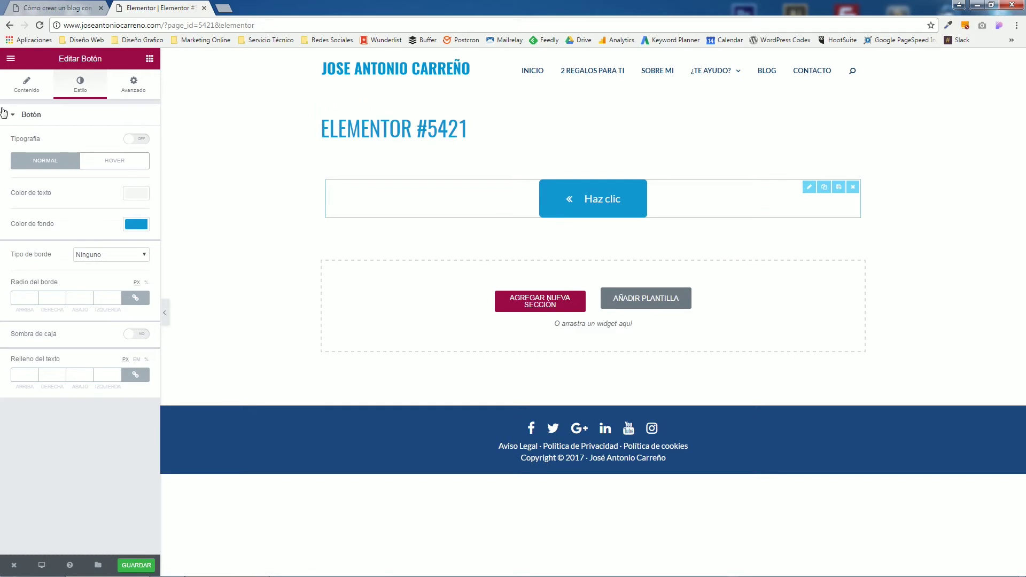
click(28, 92)
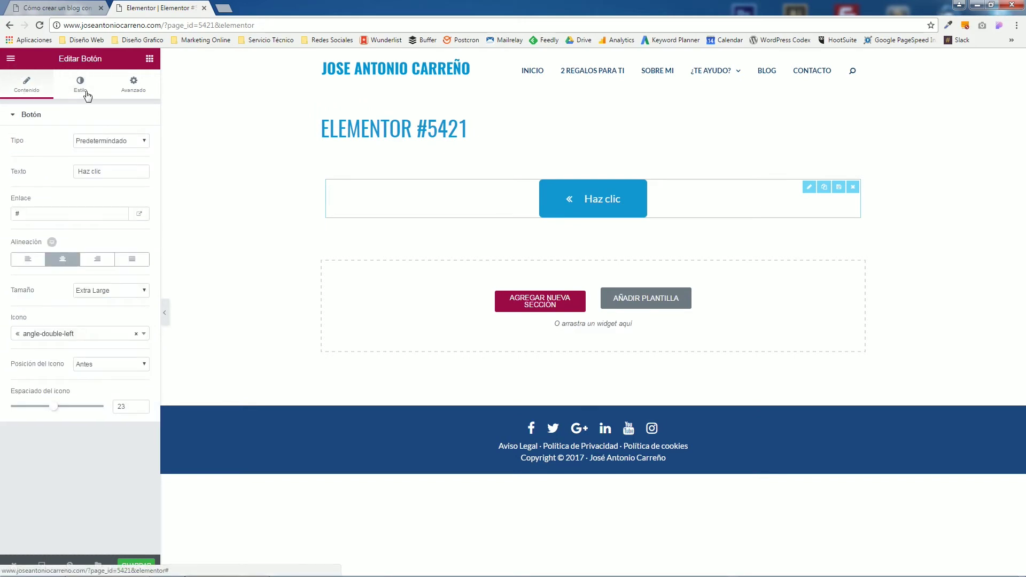